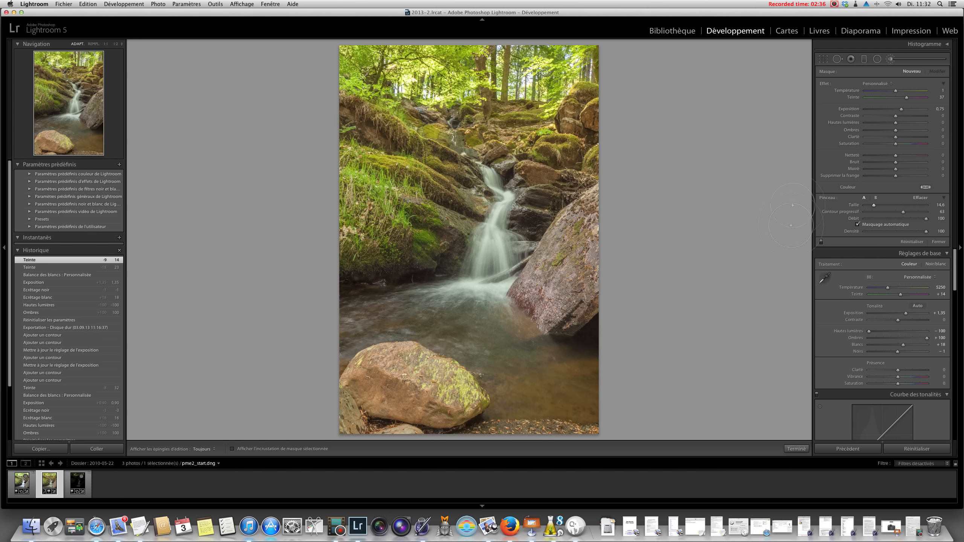
- Brush the large boulder beside the waterfall and the shadowed grassy bank as separate masks, slightly lowering the exposure of each
left_click_drag(902, 110, 900, 111)
left_click(912, 72)
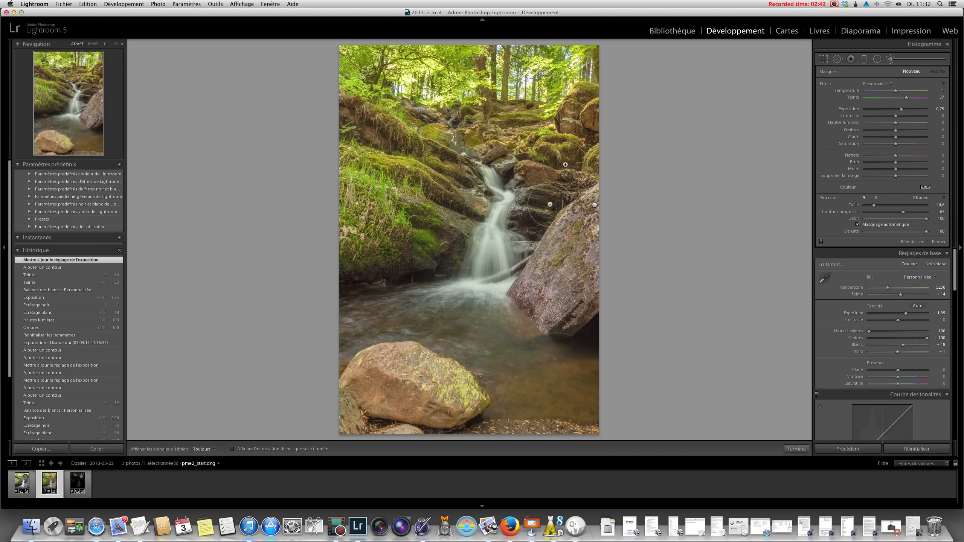
key("h")
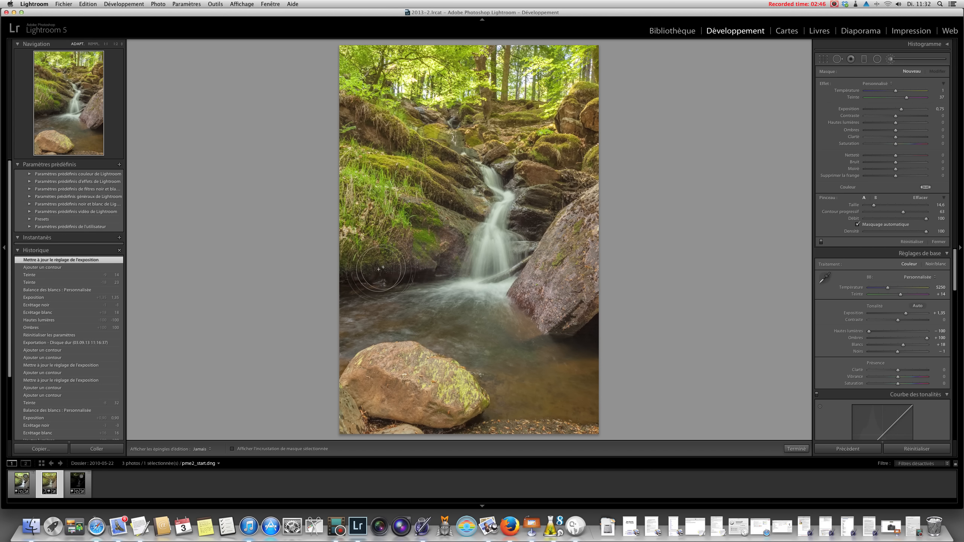
key("h")
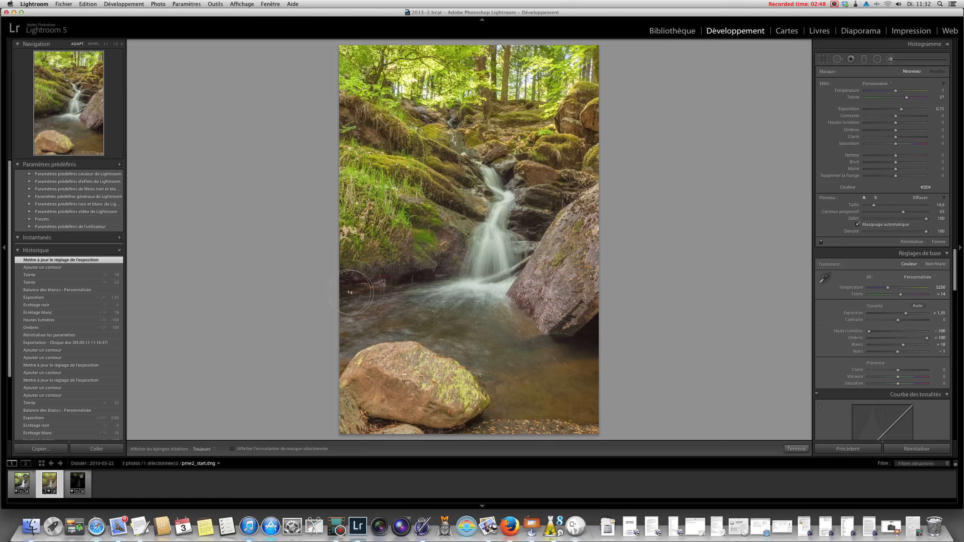
left_click_drag(349, 292, 364, 290)
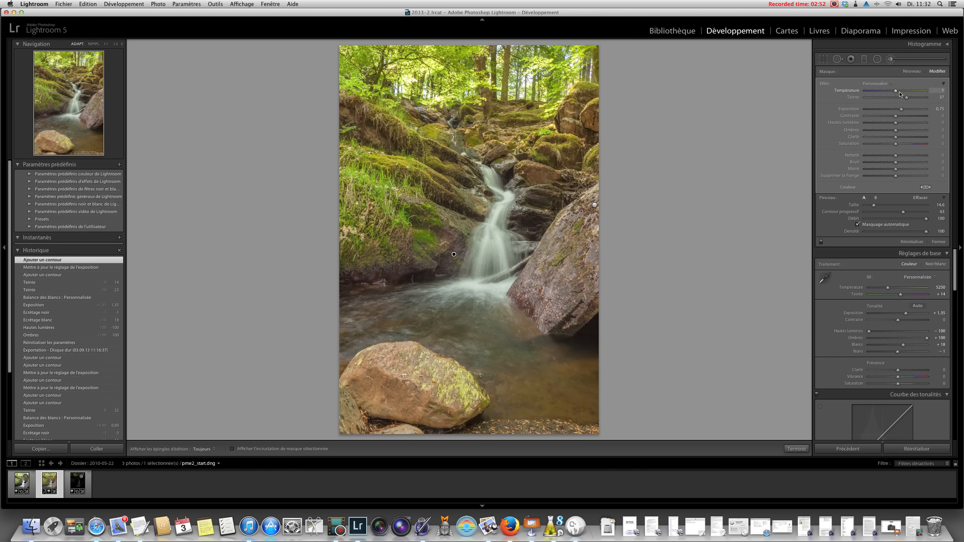
left_click_drag(902, 110, 901, 110)
- Brush a new exposure mask down the waterfall with the brush size reduced to 4.4
left_click_drag(874, 205, 867, 207)
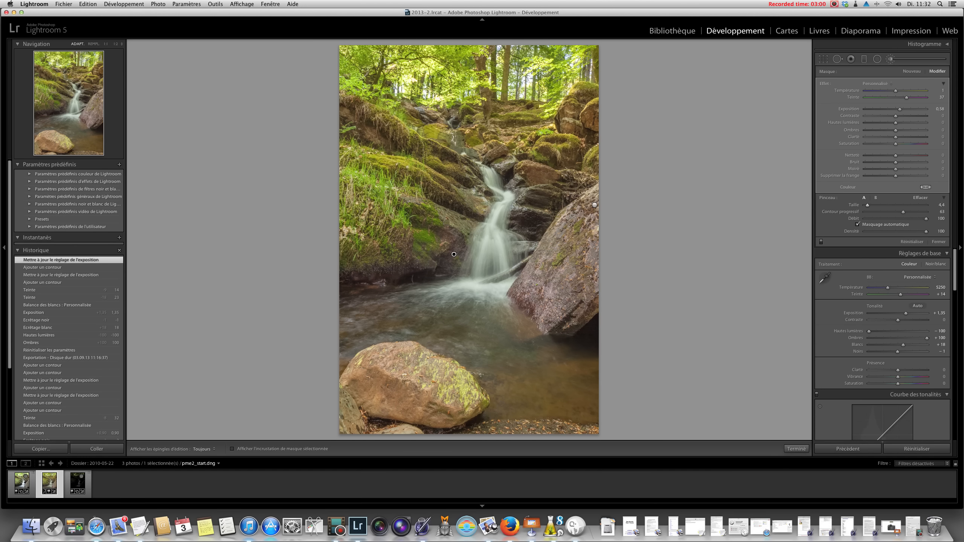
left_click(912, 72)
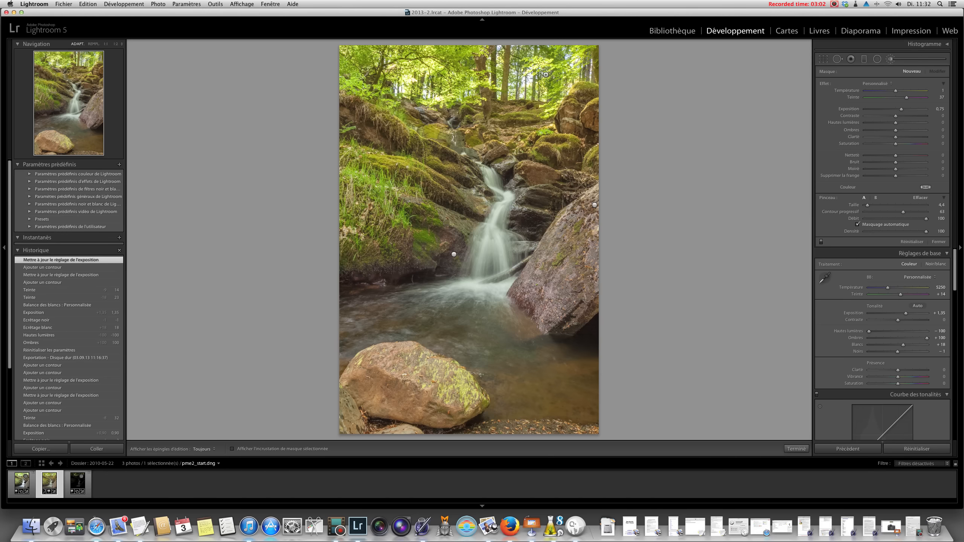
key("h")
mouse_move(492, 170)
left_mouse_down()
mouse_move(505, 206)
mouse_move(478, 275)
mouse_move(505, 263)
mouse_move(499, 234)
mouse_move(490, 272)
left_mouse_up()
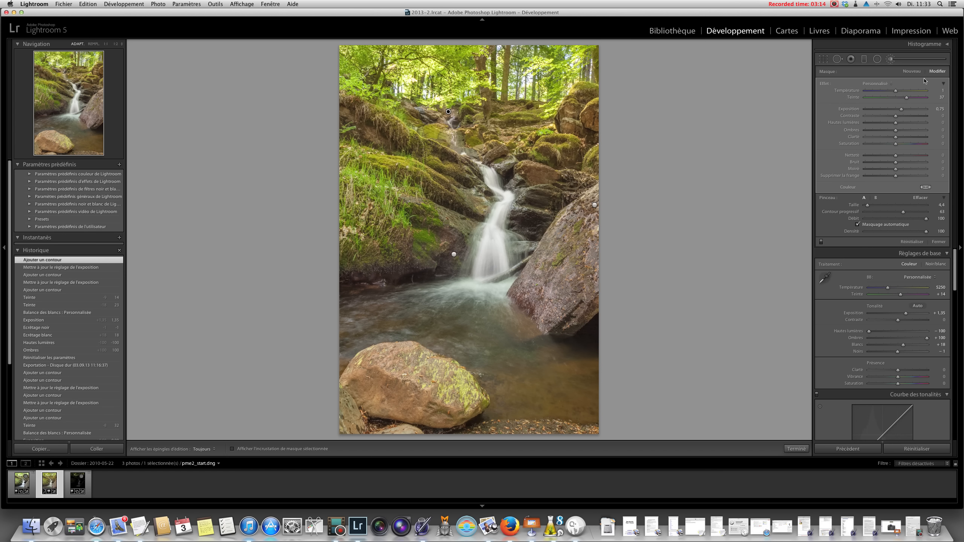
- Brush a new mask over the foaming water at the foot of the waterfall with a brush size of 11.5
left_click(912, 71)
left_click_drag(868, 206, 873, 206)
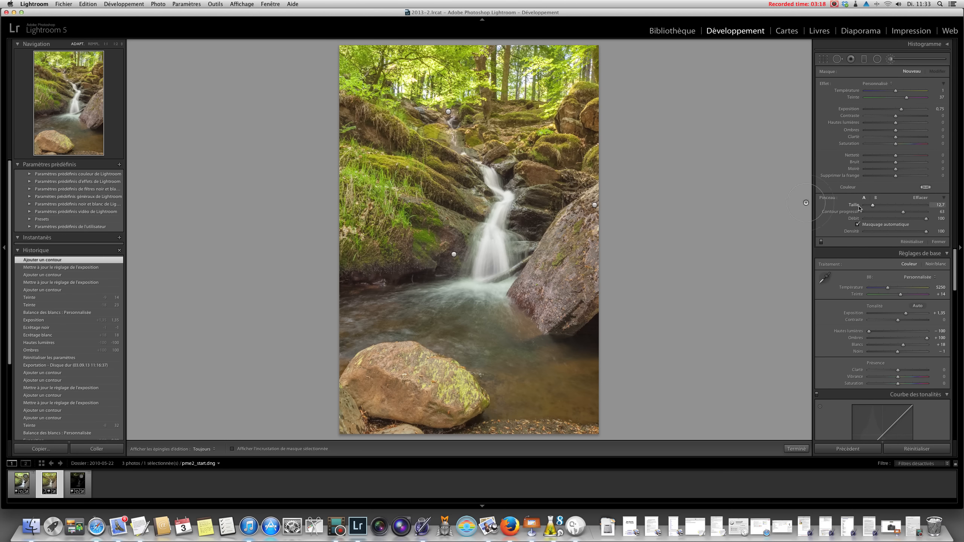
key("h")
left_click_drag(414, 305, 488, 296)
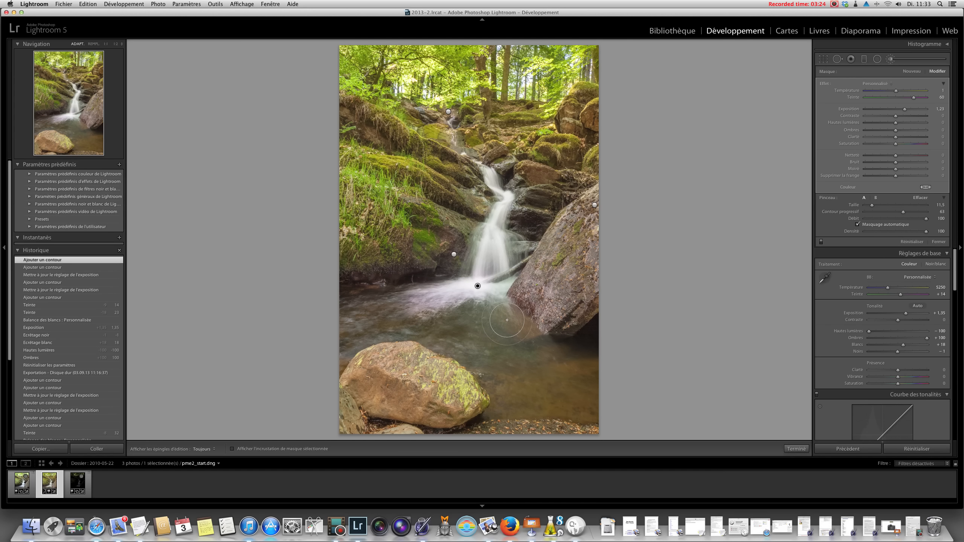
- Extend the foam mask over the water beside the large boulder and set its exposure to 0.72
key("h")
mouse_move(505, 314)
left_mouse_down()
mouse_move(498, 299)
mouse_move(494, 306)
left_mouse_up()
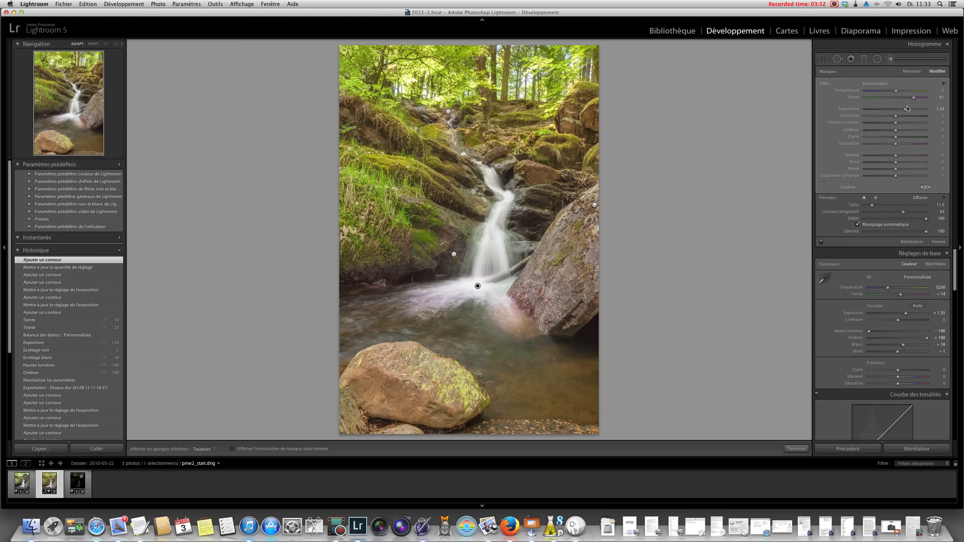
left_click_drag(905, 110, 902, 111)
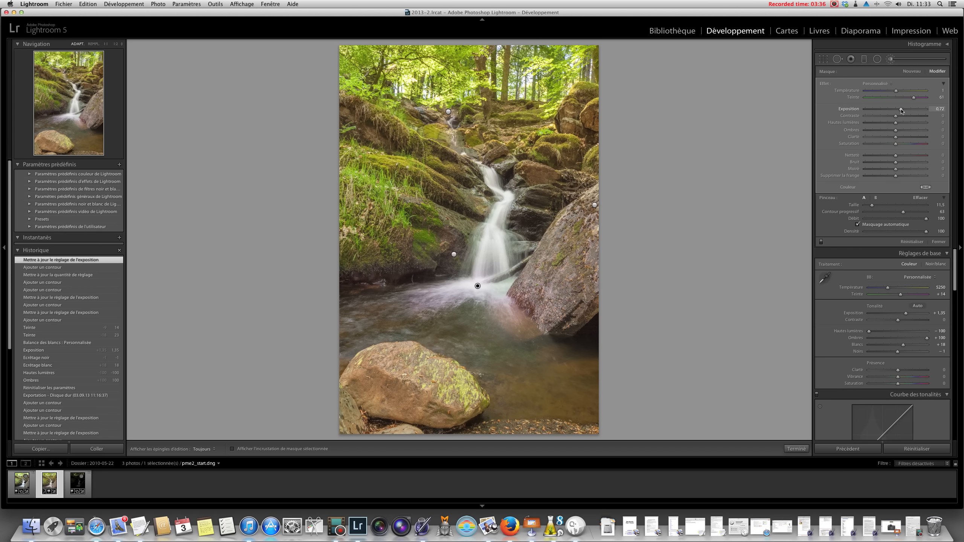
- Brush a new mask over the foreground rock, set its exposure to 0.35 and finish the adjustment brush
left_click(912, 71)
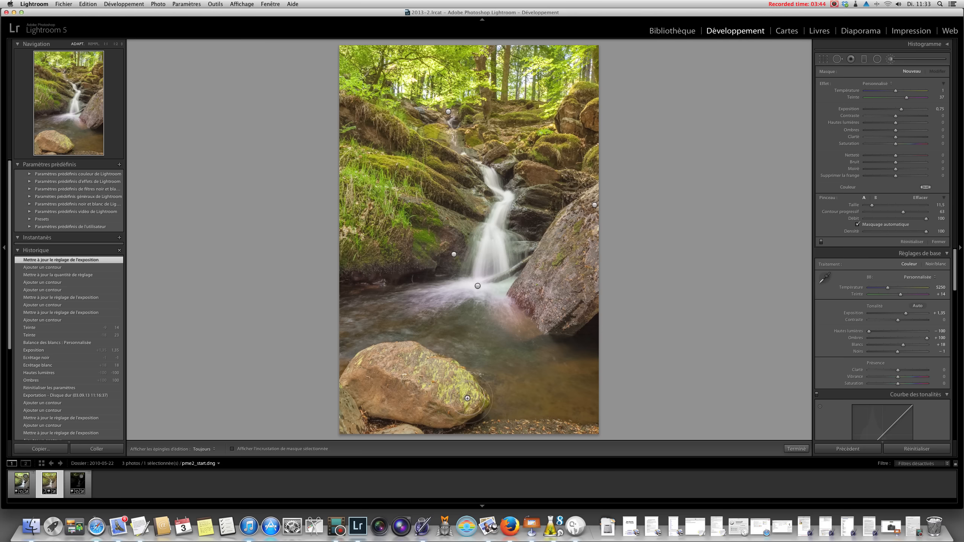
key("h")
mouse_move(399, 369)
left_mouse_down()
mouse_move(408, 364)
mouse_move(383, 360)
mouse_move(376, 406)
mouse_move(448, 412)
left_mouse_up()
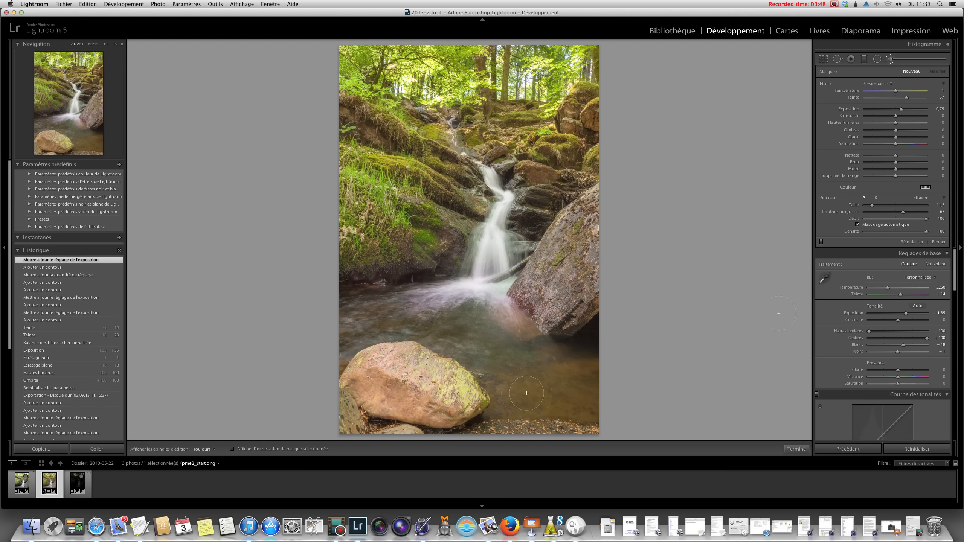
key("h")
left_click_drag(907, 108, 899, 112)
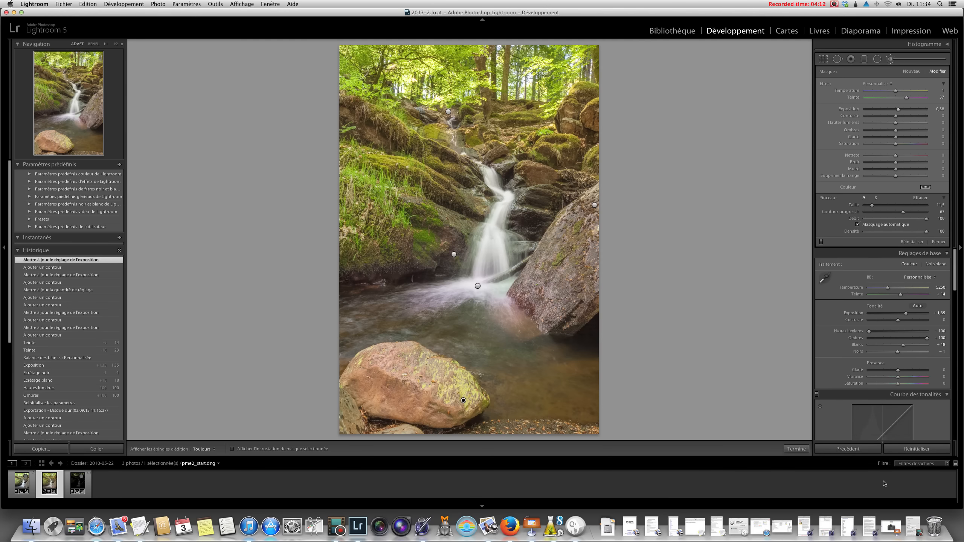
left_click(796, 449)
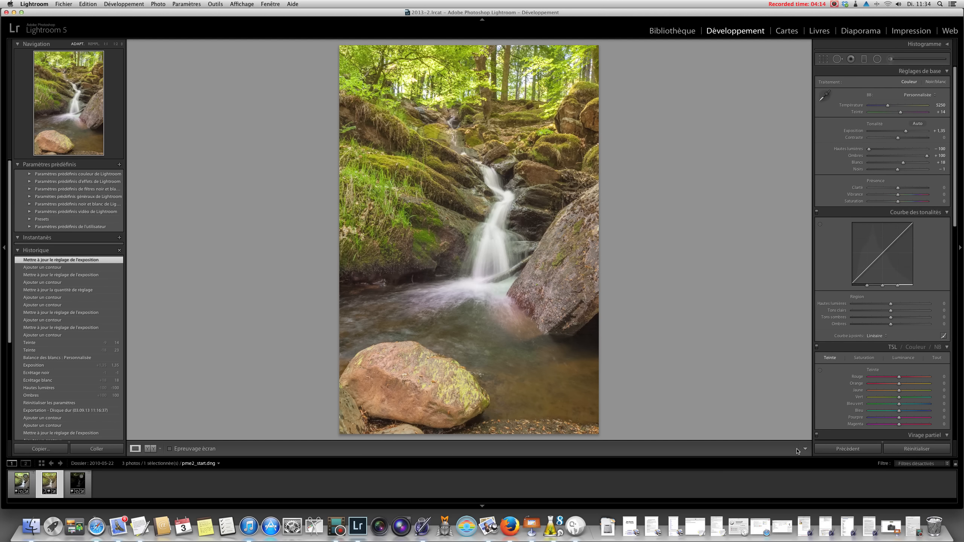
- Compare the photo before and after editing side by side and return to the single-image view
left_click(149, 450)
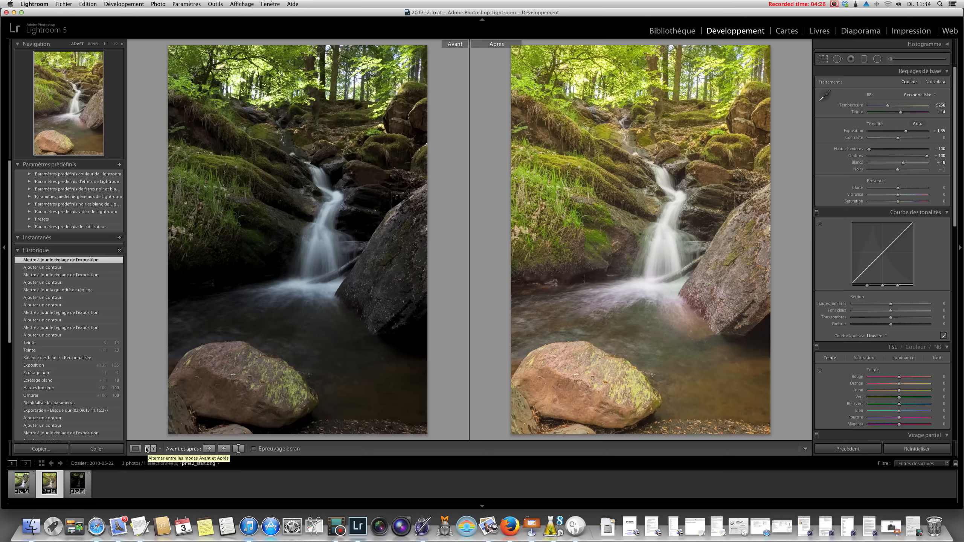
left_click(135, 449)
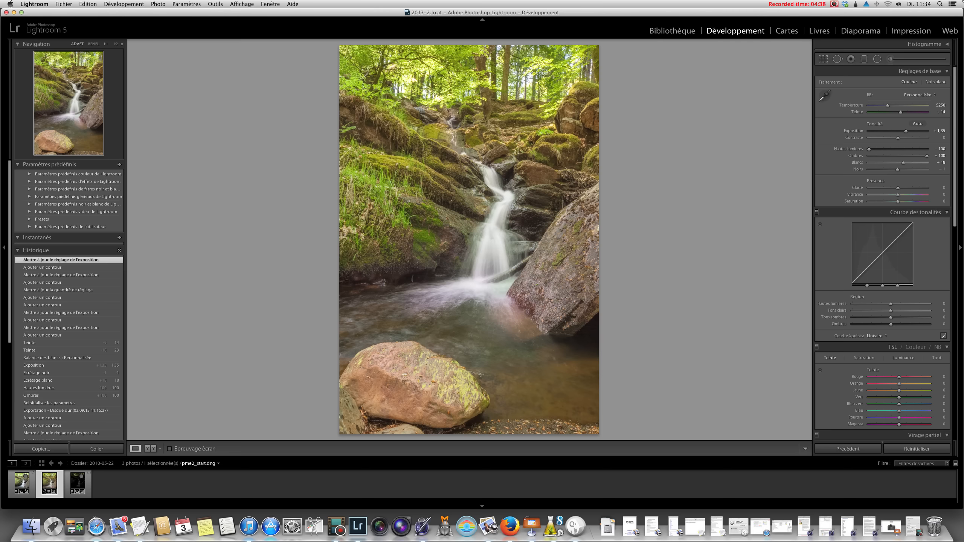
left_click(835, 5)
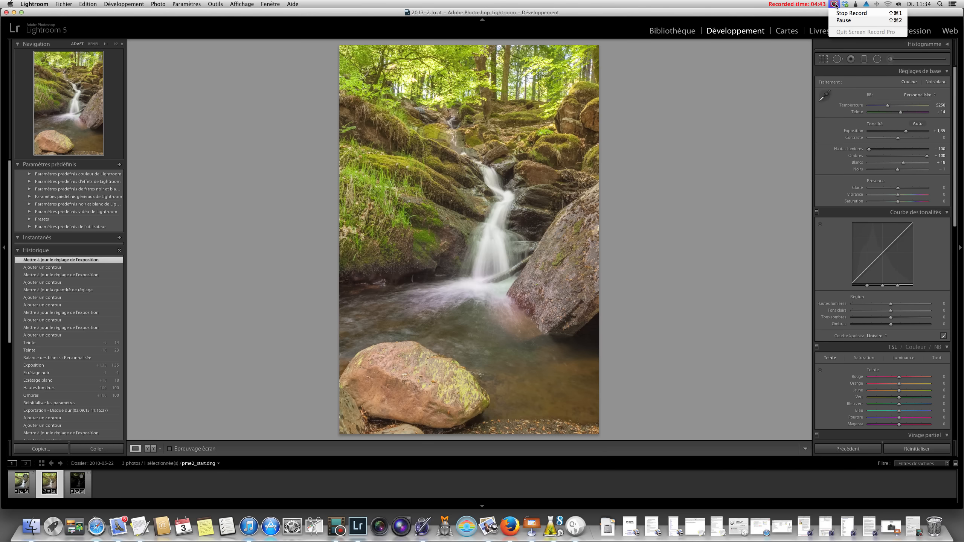
left_click(851, 21)
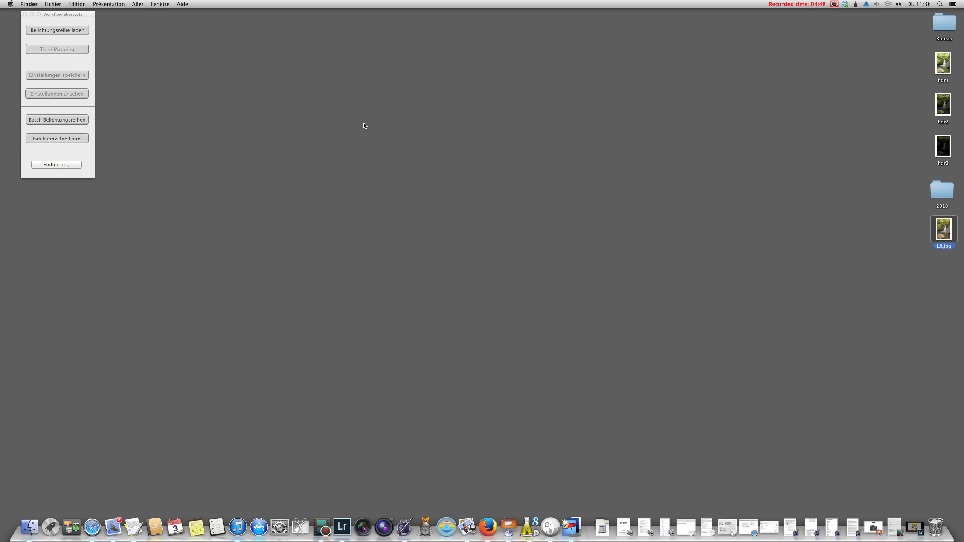
- Switch to Photomatix Pro, load hdr1, hdr2 and hdr3 as an exposure series and preprocess them with the preset options
left_click(91, 16)
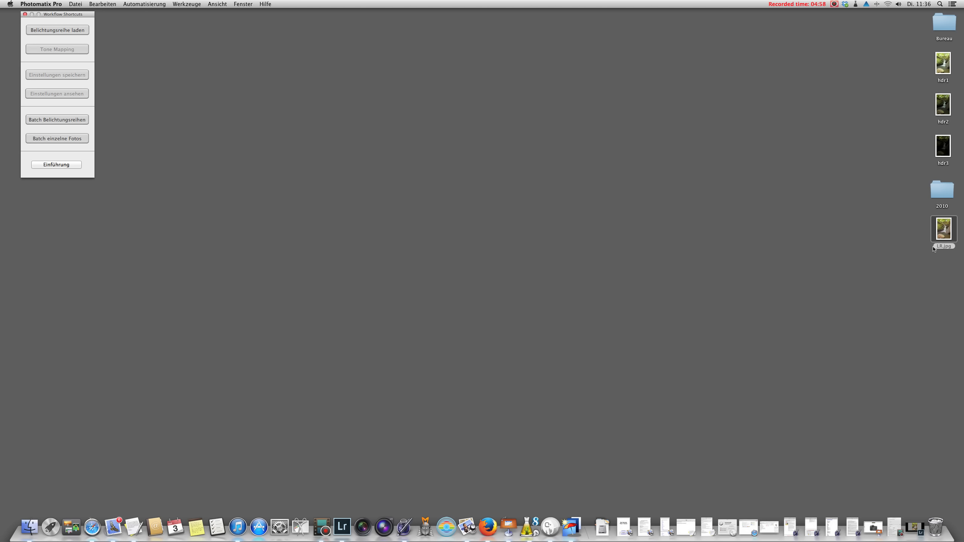
left_click(50, 30)
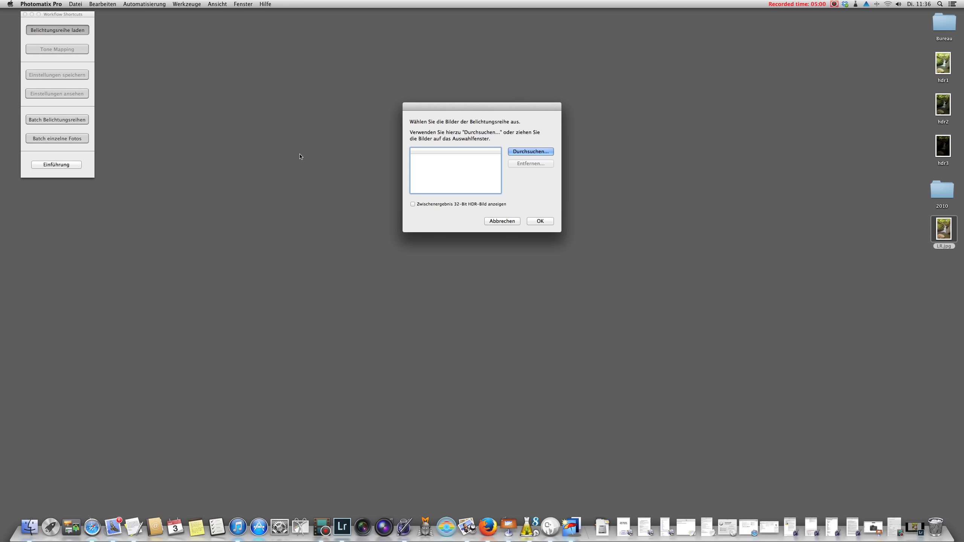
left_click_drag(898, 65, 937, 154)
left_click_drag(945, 63, 459, 175)
left_click(543, 222)
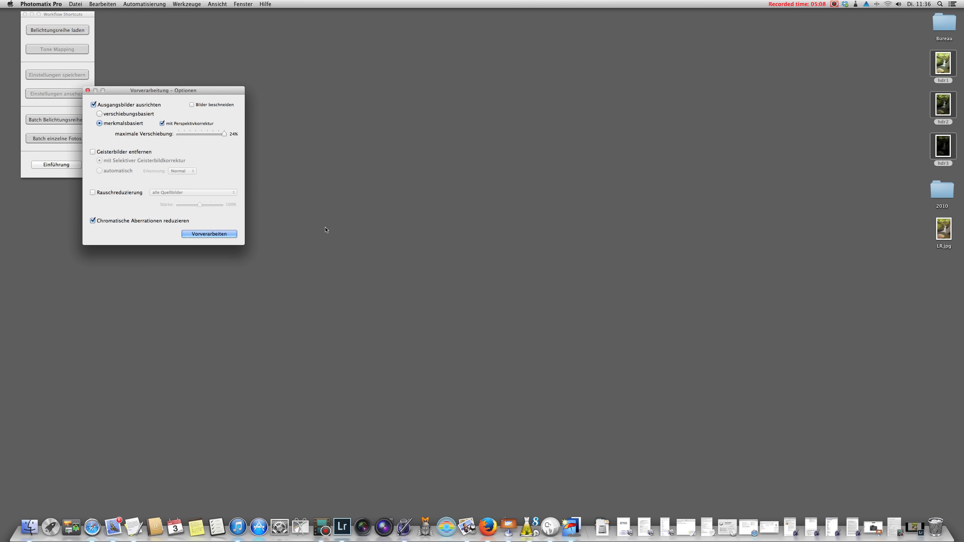
left_click(205, 234)
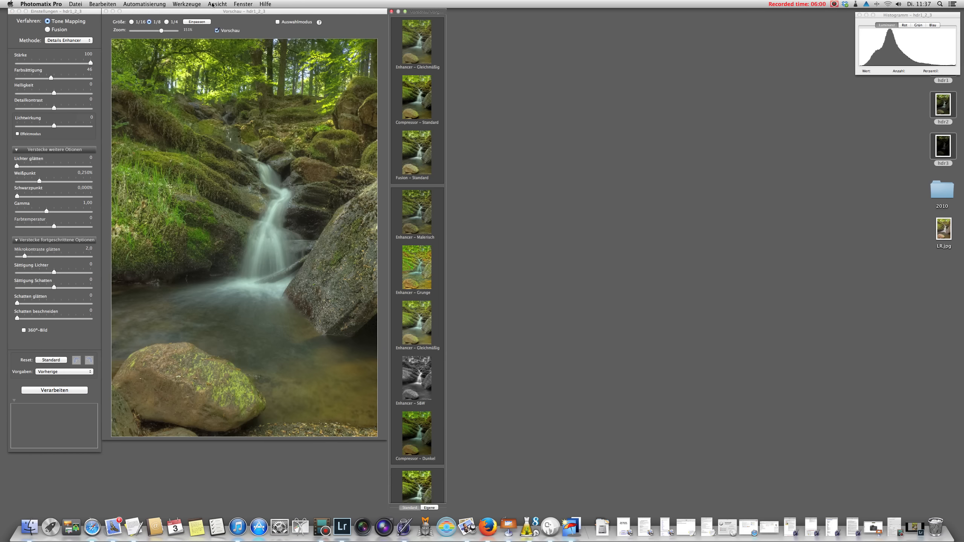
- Switch the preset preview strip to its position beneath the image preview
left_click(192, 4)
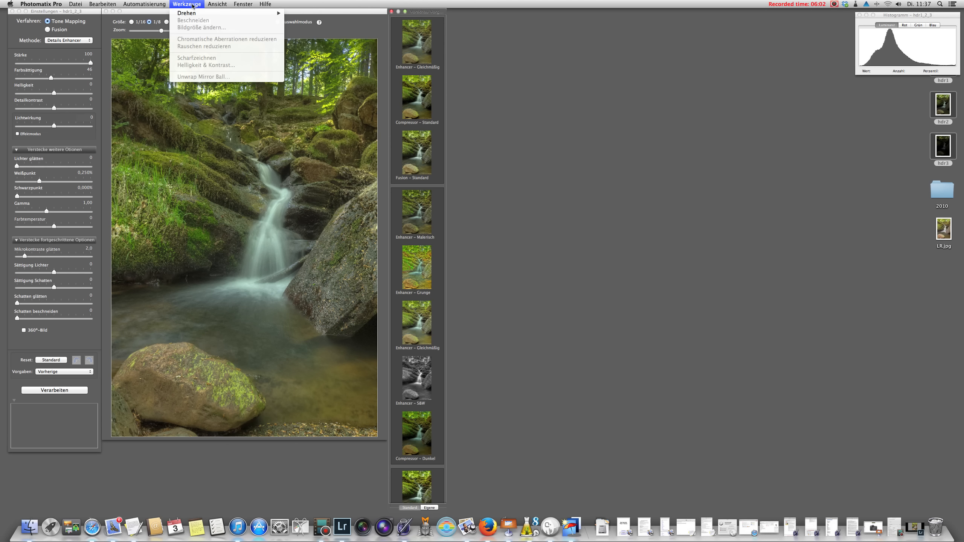
mouse_move(212, 6)
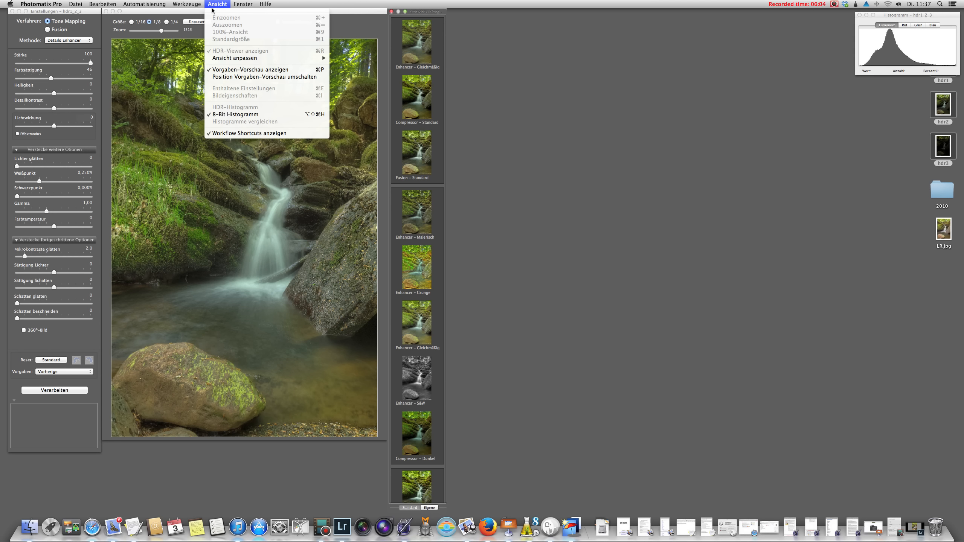
left_click(231, 78)
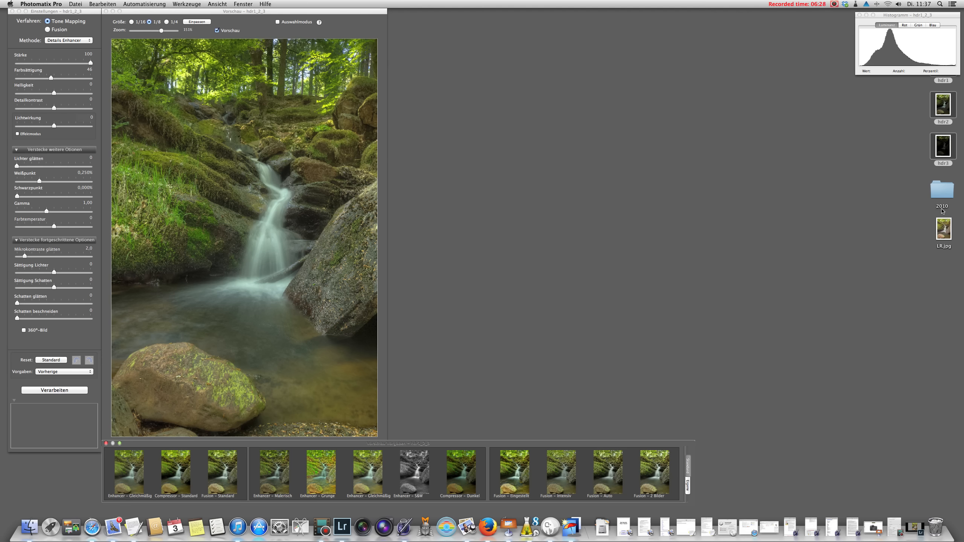
- Open LR.jpg from the desktop in Aperçu and fit its window beside the tone-mapping preview at a matching size
left_click(945, 228)
right_click(944, 228)
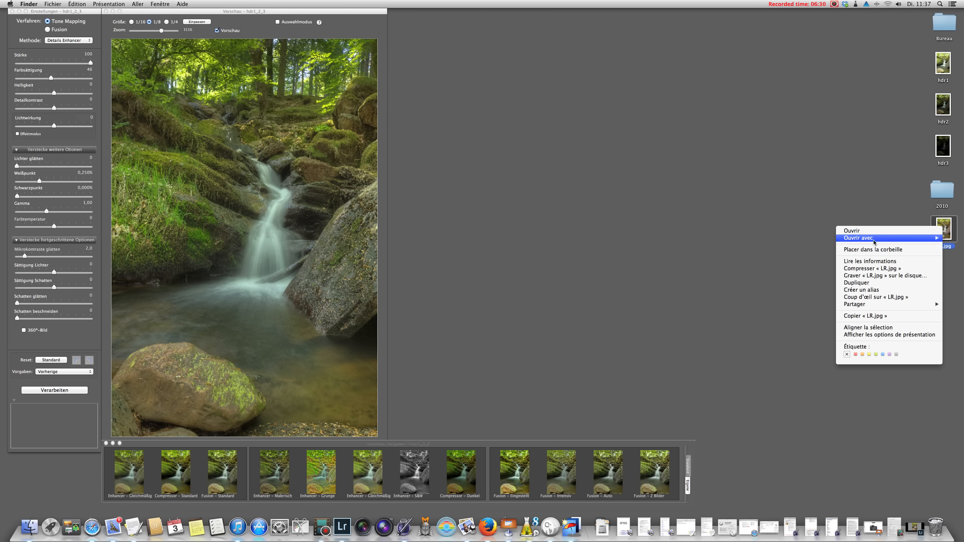
mouse_move(873, 241)
left_click(749, 238)
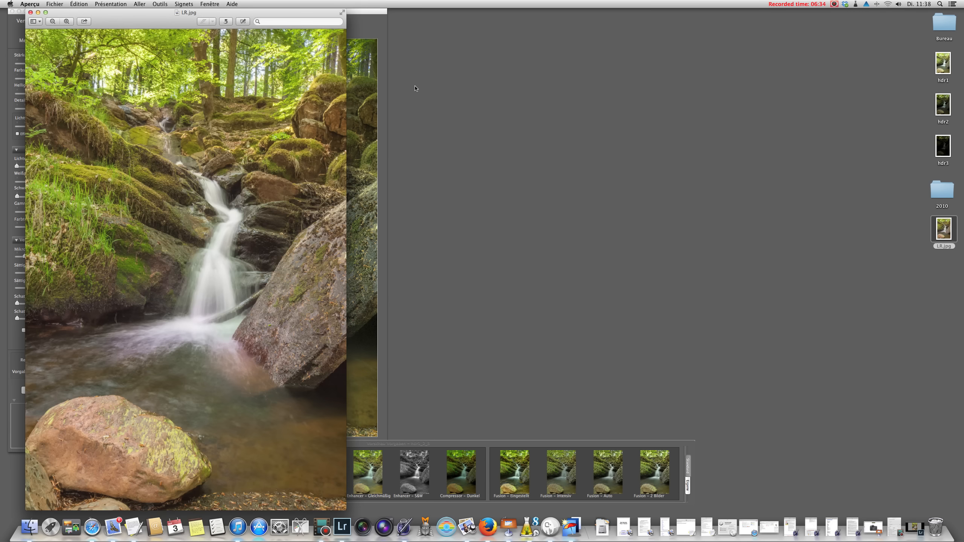
left_click_drag(115, 11, 489, 6)
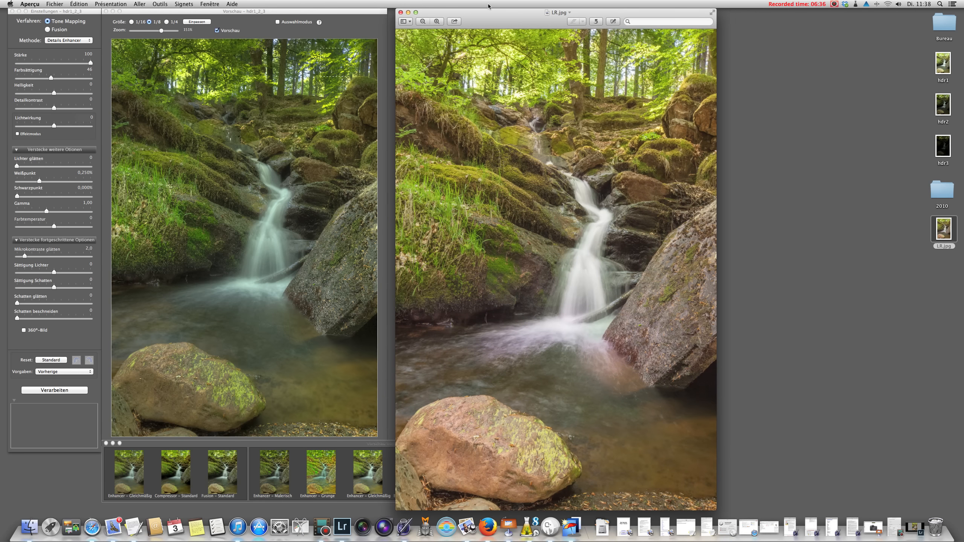
left_click_drag(716, 510, 678, 438)
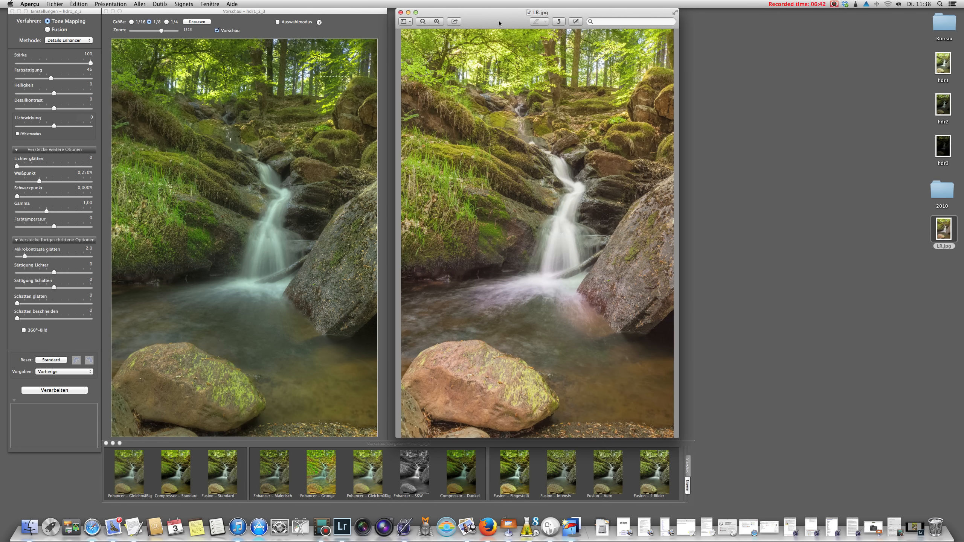
left_click_drag(498, 19, 503, 20)
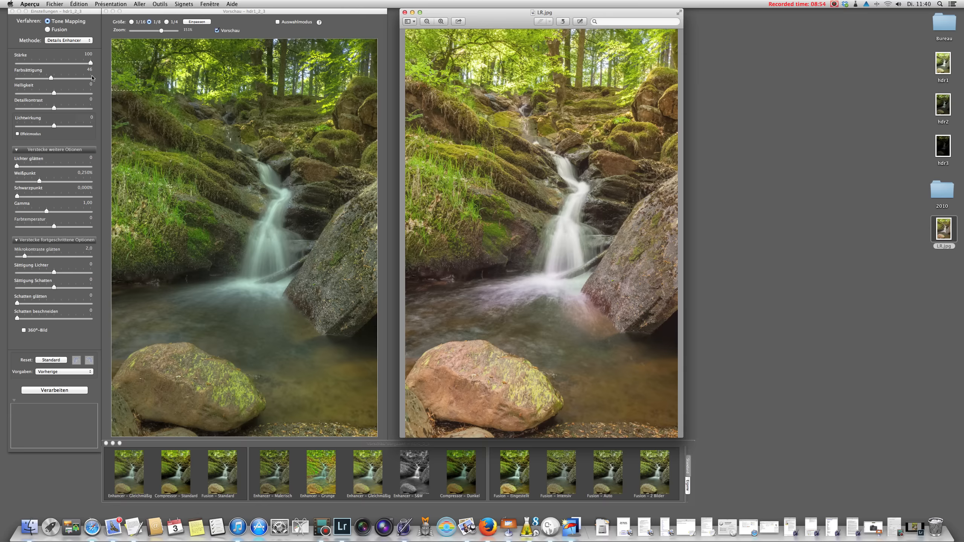
- Set the tone mapping's colour saturation to 64, black point to 0.072% and white point to 1.124%
left_click_drag(54, 78, 65, 81)
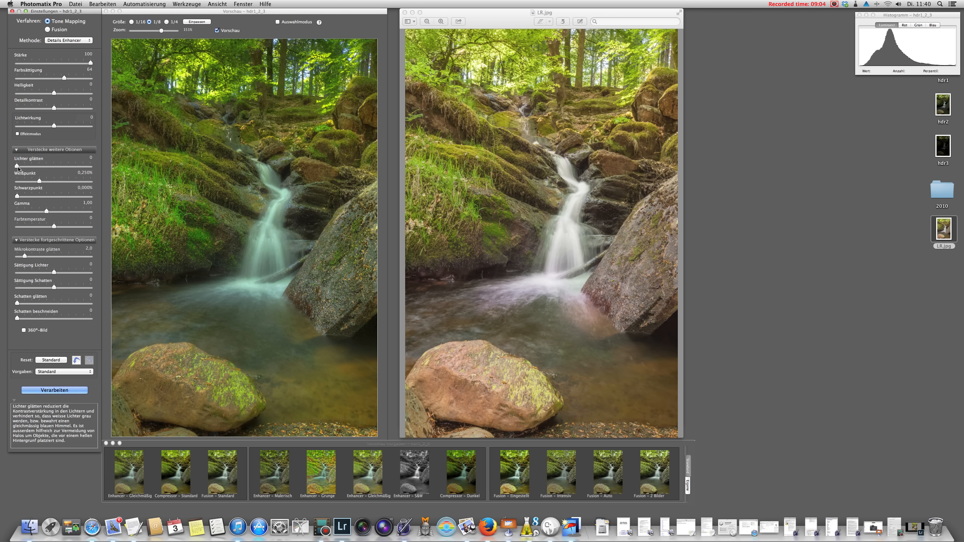
mouse_move(38, 182)
left_mouse_down()
mouse_move(42, 200)
mouse_move(33, 197)
left_mouse_up()
left_click(39, 197)
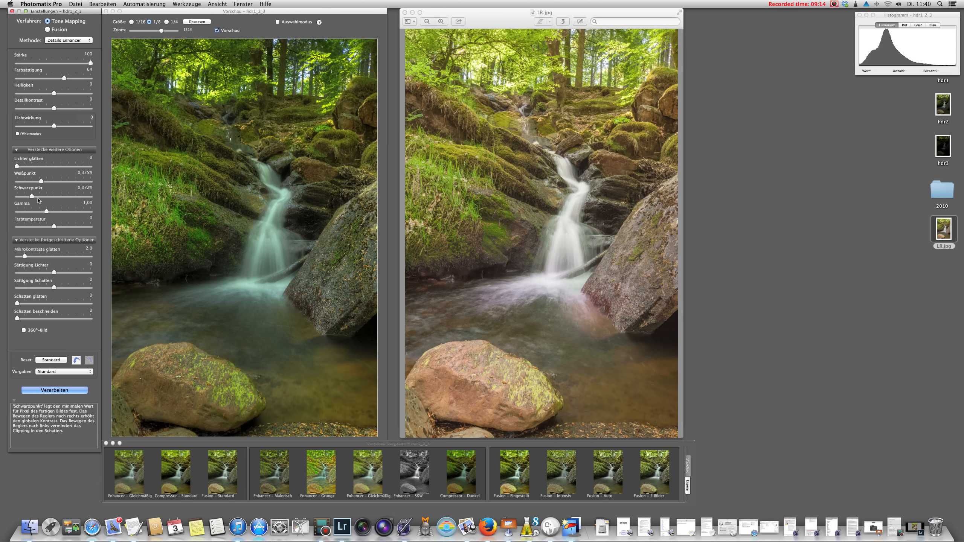
left_click_drag(41, 181, 53, 182)
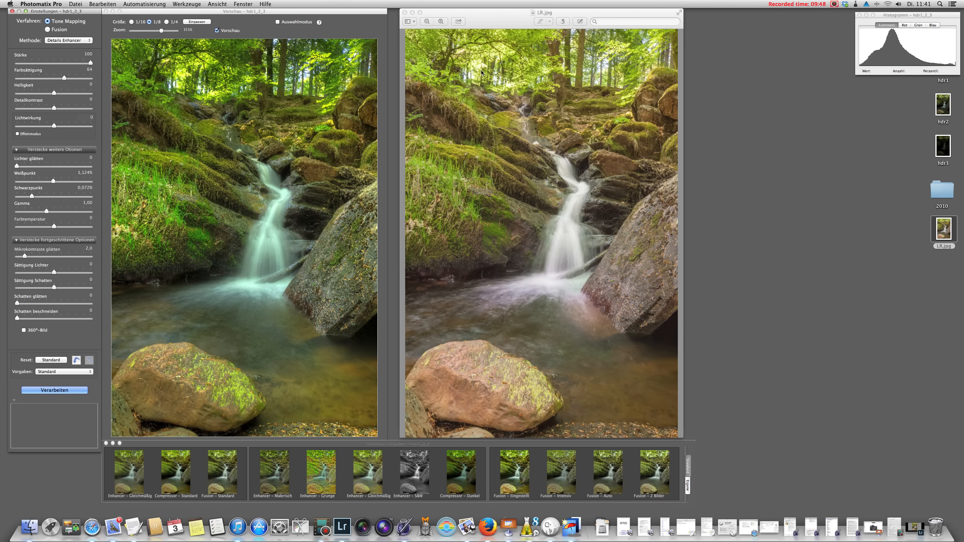
left_click(834, 4)
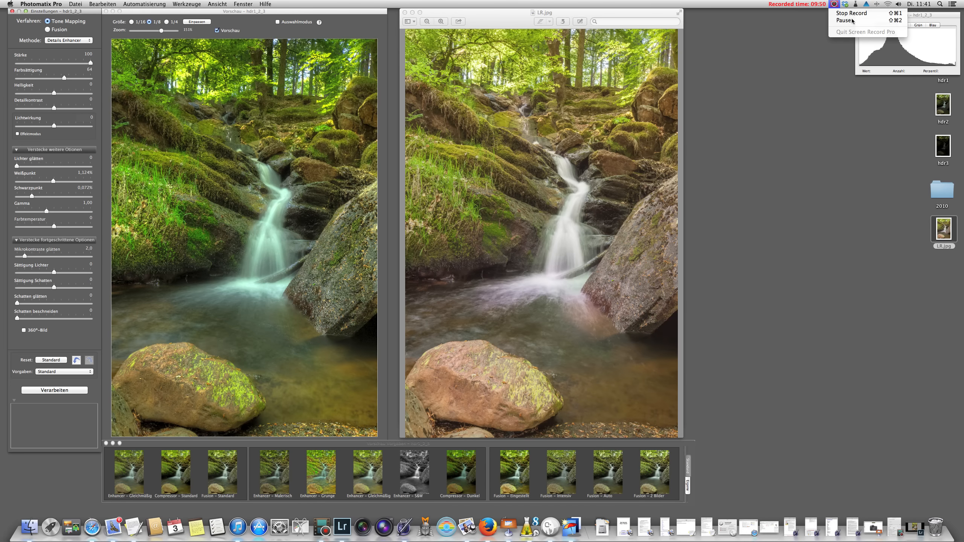